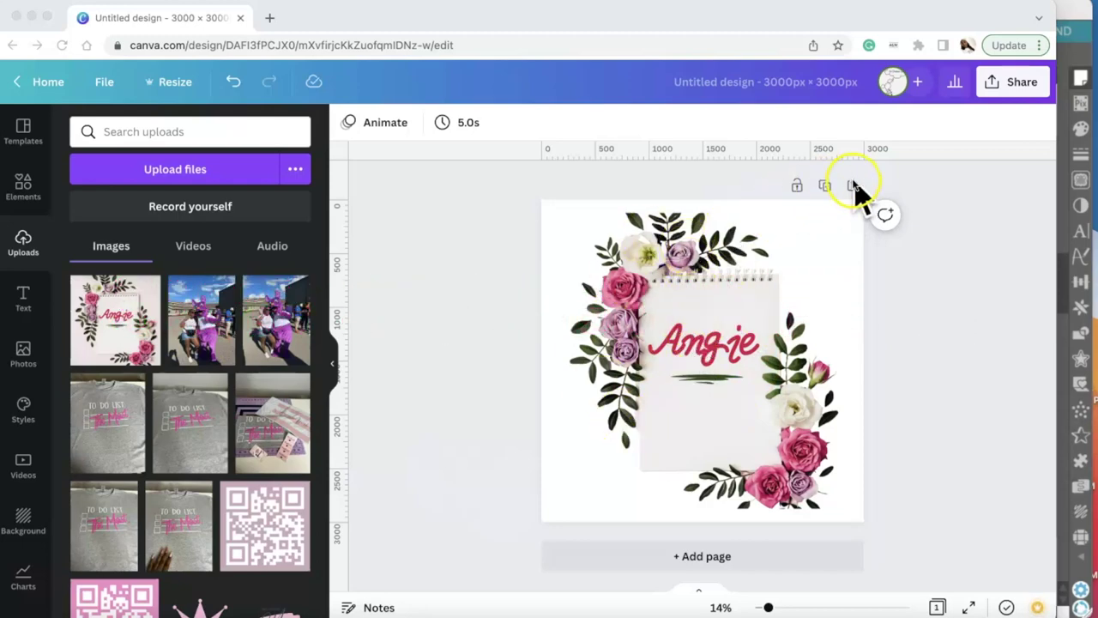
Duplicate the design page and delete the cut-out floral notepad image from page 1.
{"action": "left_click", "coordinate": [823, 185]}
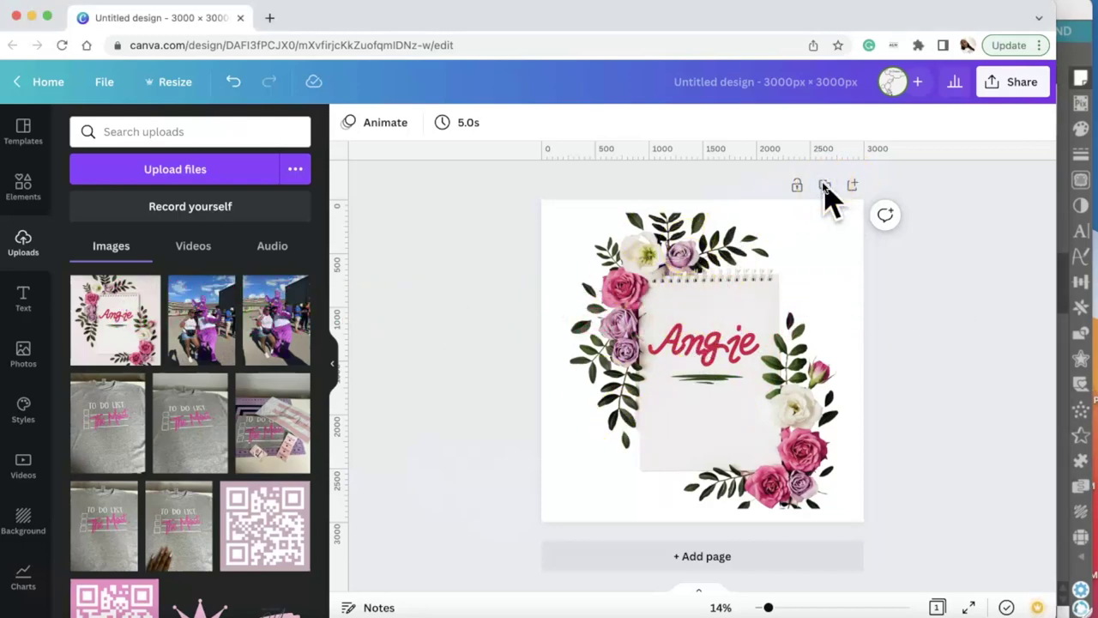
{"action": "scroll", "coordinate": [772, 257], "scroll_direction": "up", "scroll_amount": 5}
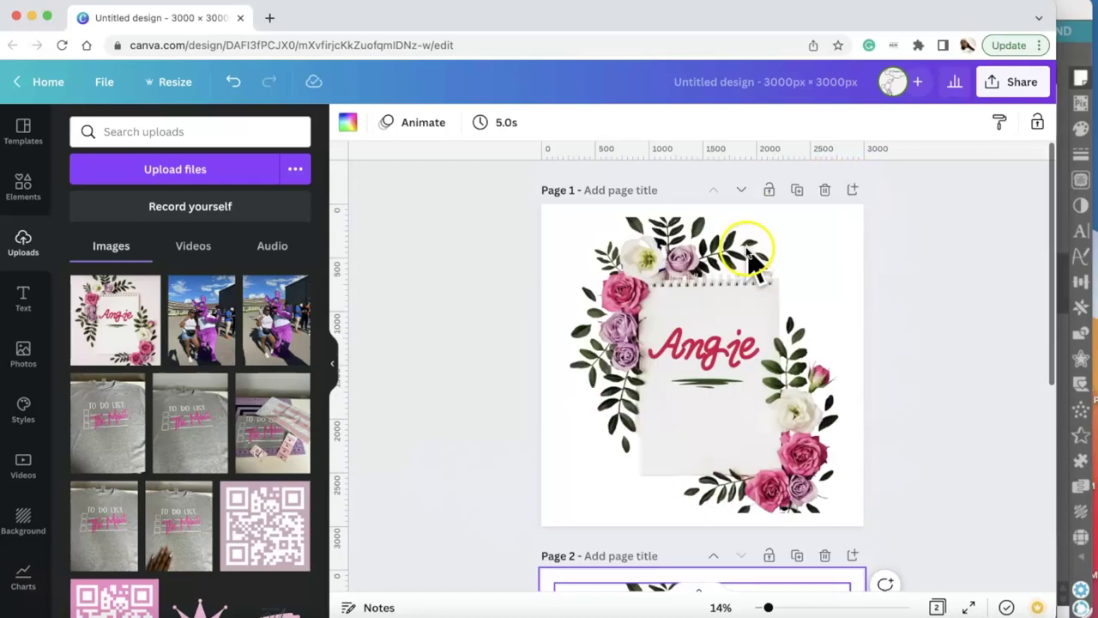
{"action": "left_click", "coordinate": [737, 302]}
{"action": "key", "text": "Delete"}
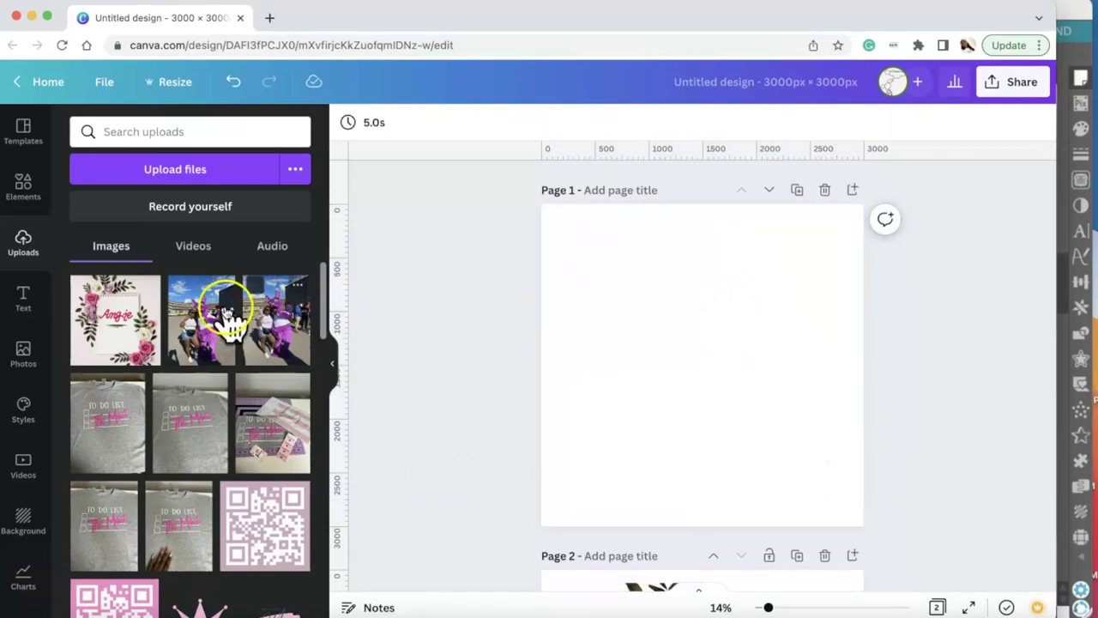
Add the original uploaded floral notepad image to page 1 and remove its background.
{"action": "left_click", "coordinate": [125, 321]}
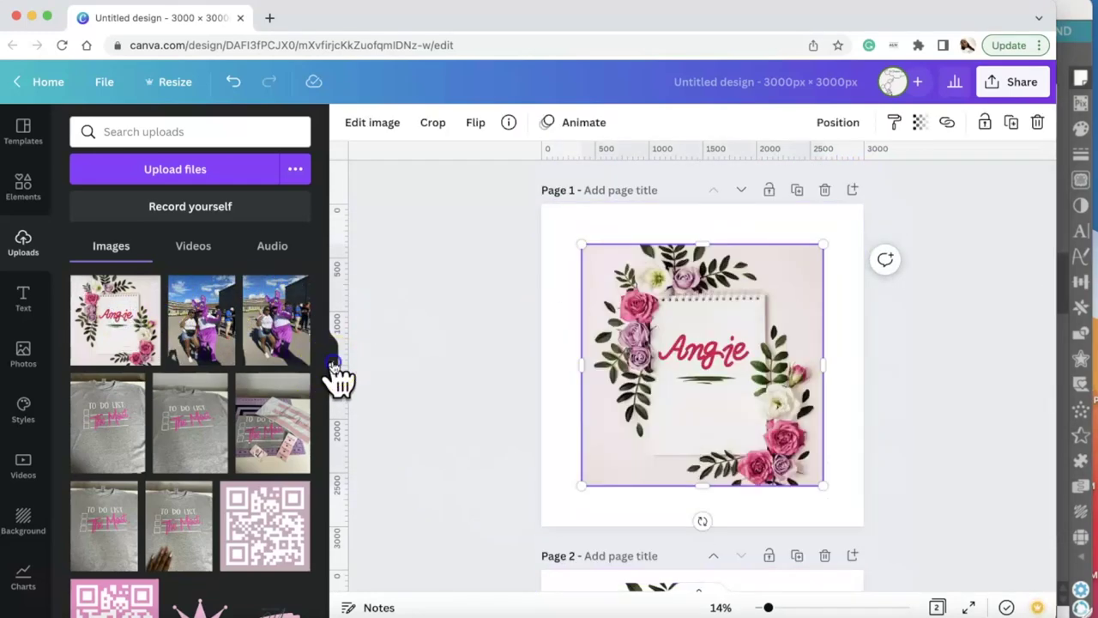
{"action": "left_click", "coordinate": [332, 367]}
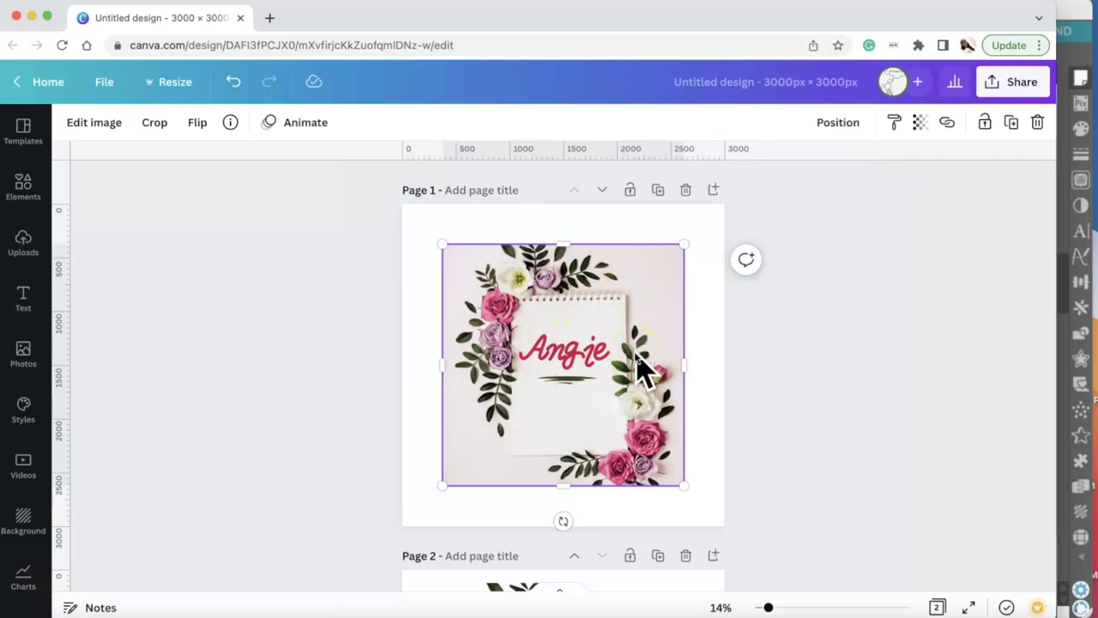
{"action": "left_click", "coordinate": [113, 123]}
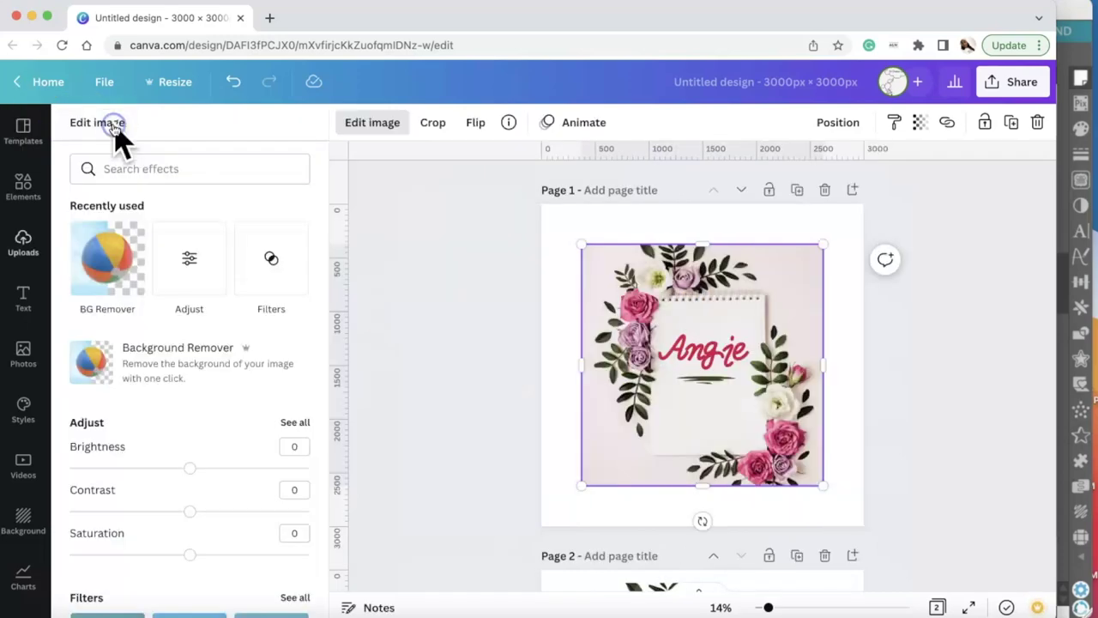
{"action": "left_click", "coordinate": [153, 371]}
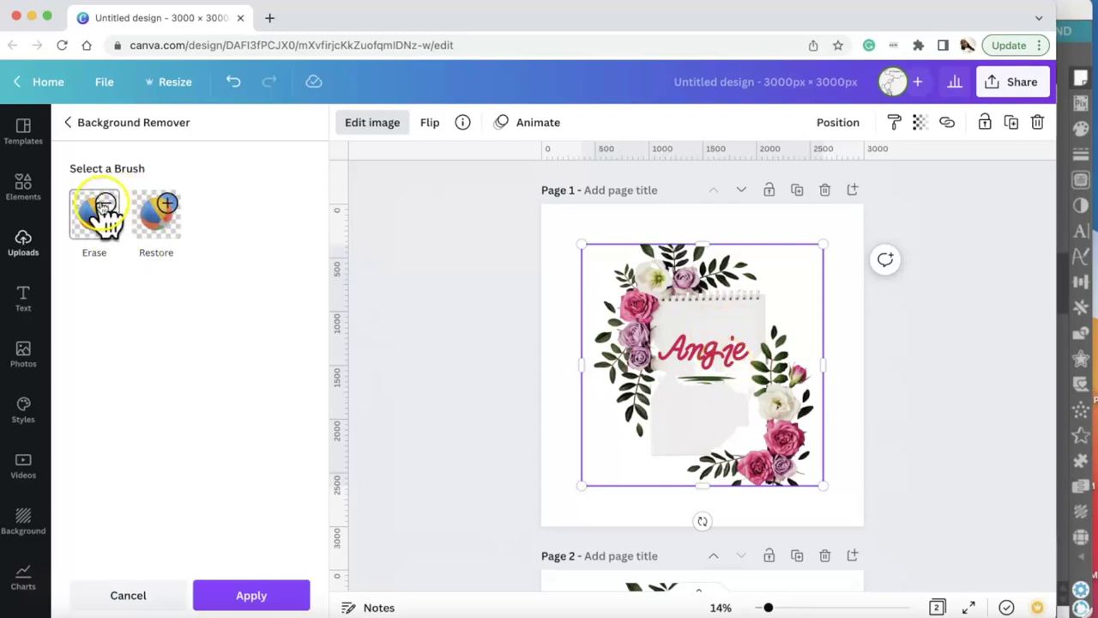
Restore the erased parts of the notepad with the Restore brush at size 25 and apply the background edits.
{"action": "left_click", "coordinate": [172, 213]}
{"action": "left_click_drag", "start_coordinate": [575, 358], "coordinate": [596, 321]}
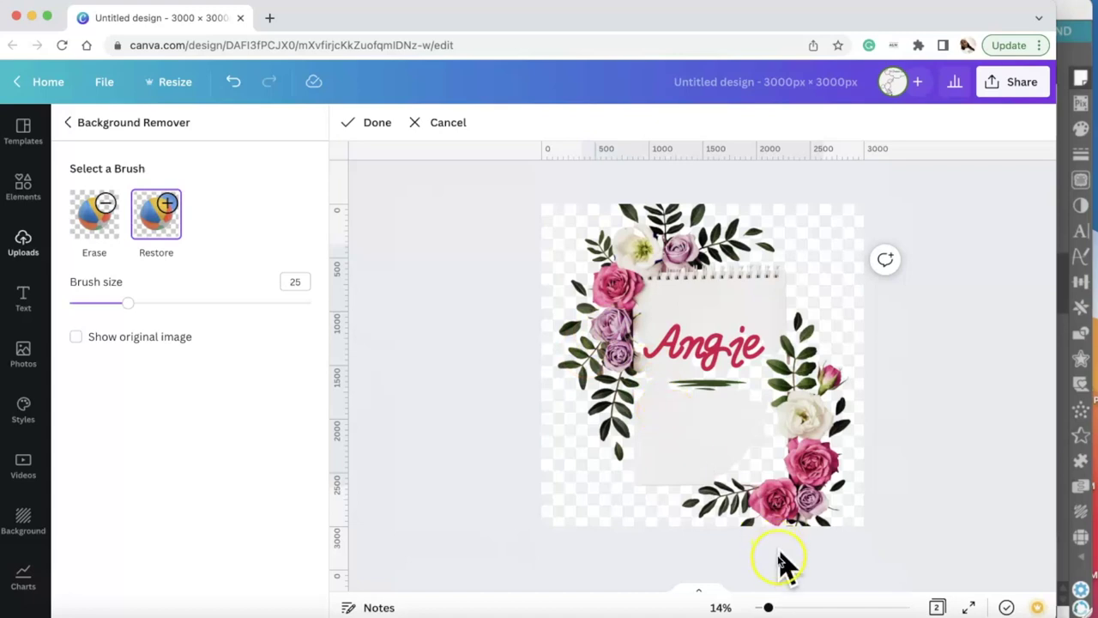
{"action": "left_click_drag", "start_coordinate": [564, 356], "coordinate": [656, 343]}
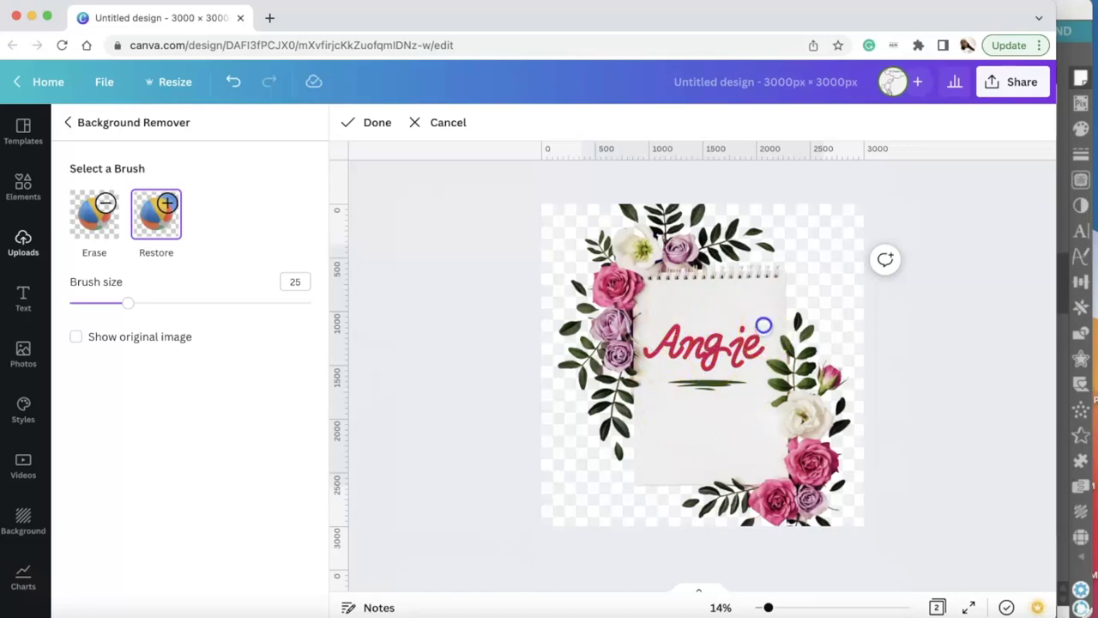
{"action": "mouse_move", "coordinate": [767, 607]}
{"action": "left_mouse_down"}
{"action": "mouse_move", "coordinate": [823, 606]}
{"action": "mouse_move", "coordinate": [780, 601]}
{"action": "left_mouse_up"}
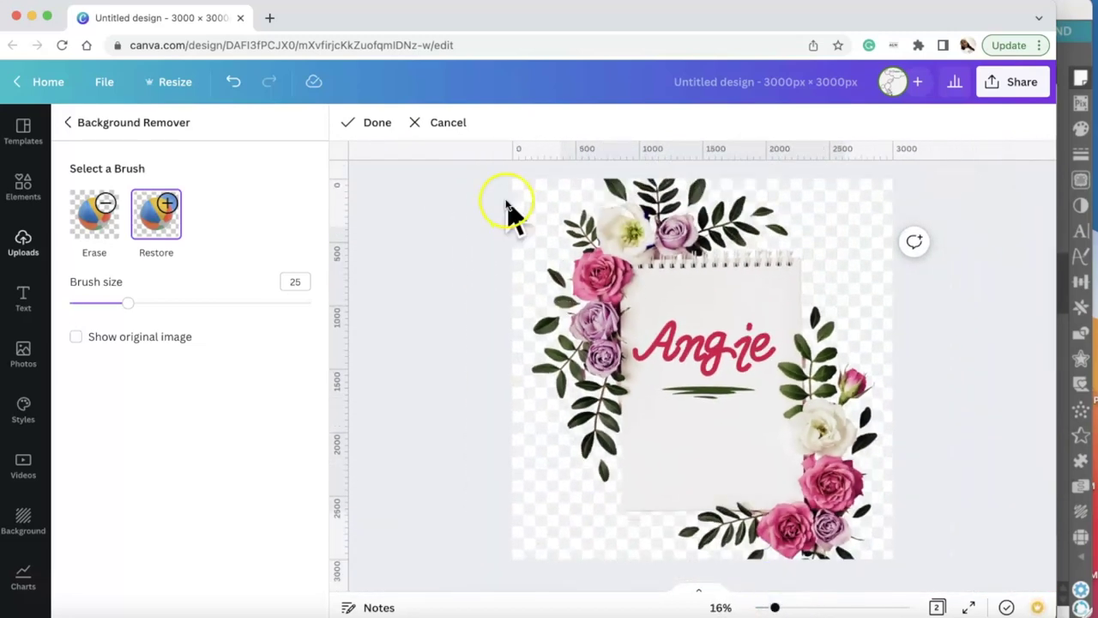
{"action": "left_click", "coordinate": [375, 126]}
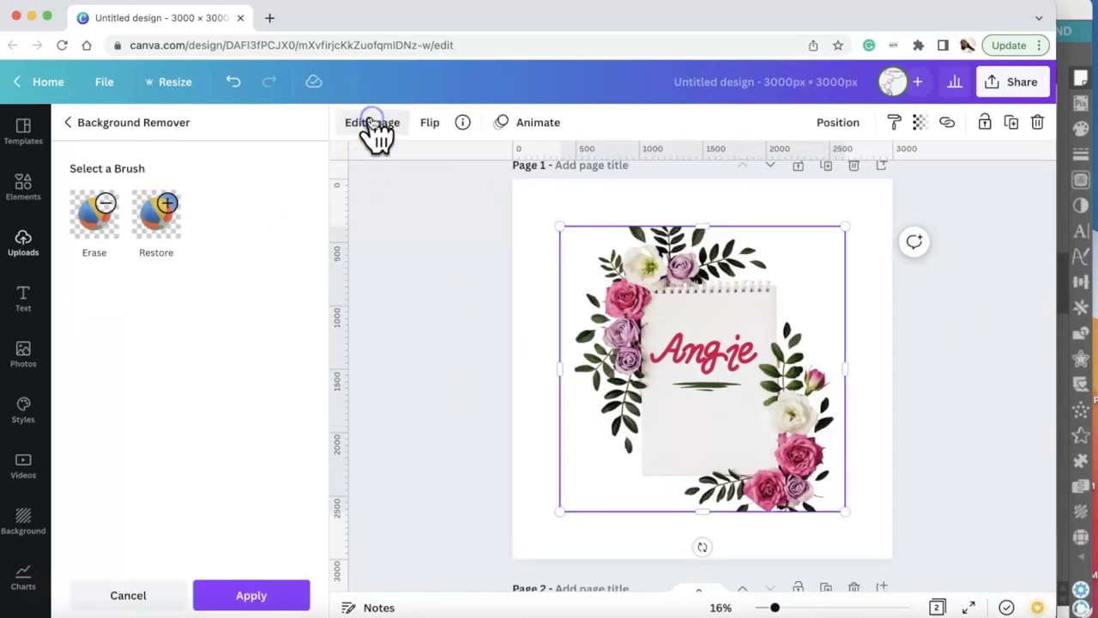
{"action": "left_click", "coordinate": [282, 596]}
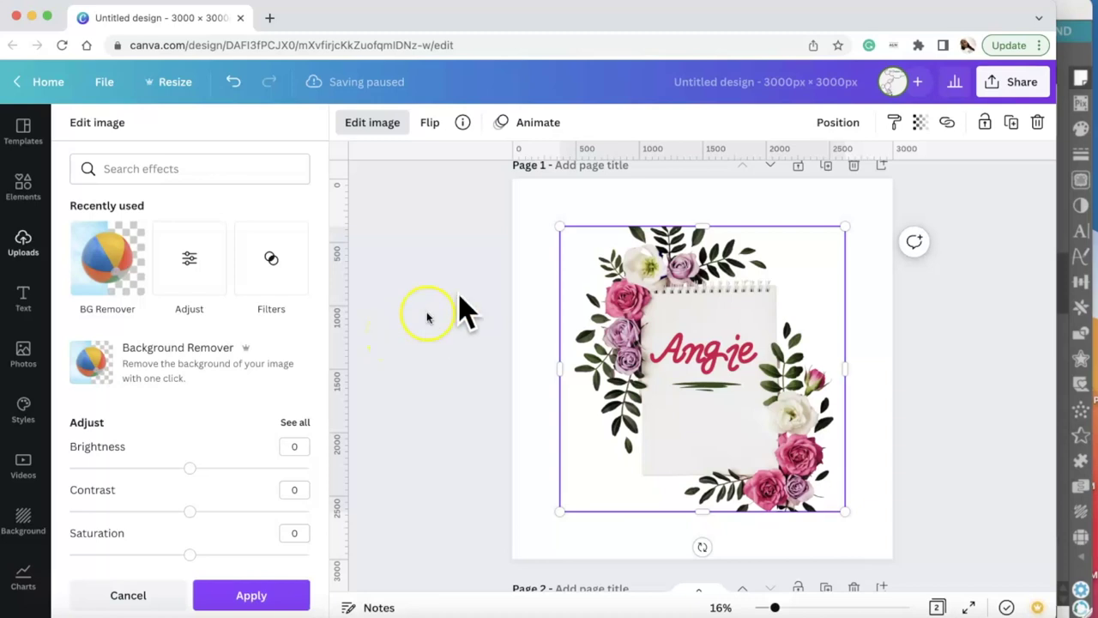
{"action": "left_click", "coordinate": [258, 595]}
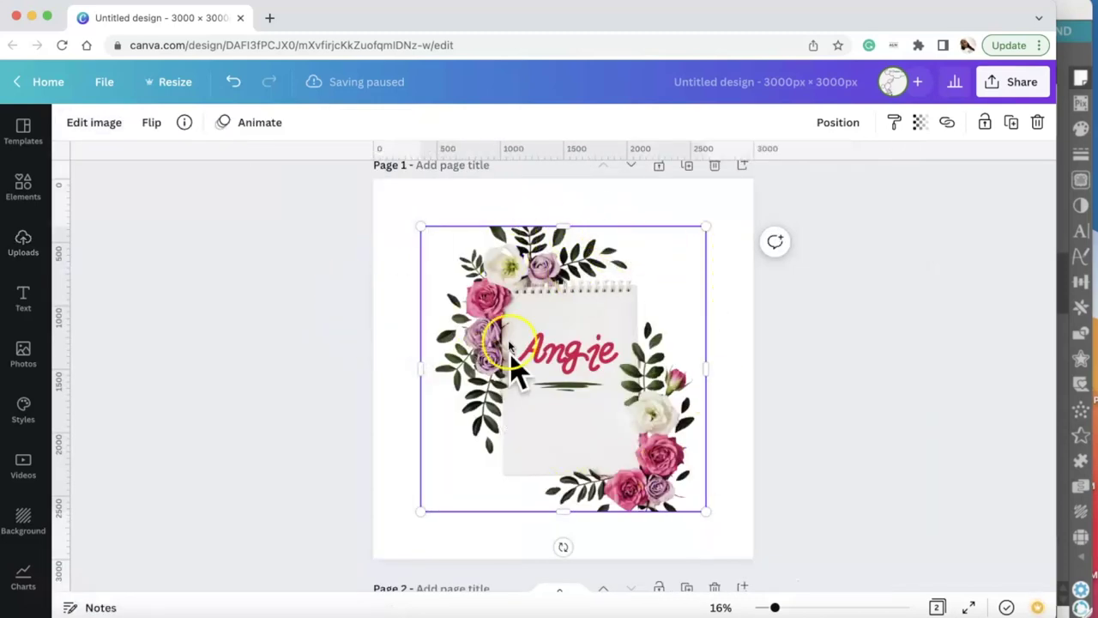
Enlarge the cut-out floral notepad image slightly on page 1, keeping it within the page margins.
{"action": "left_click_drag", "start_coordinate": [707, 225], "coordinate": [729, 199]}
{"action": "left_click_drag", "start_coordinate": [600, 356], "coordinate": [591, 404]}
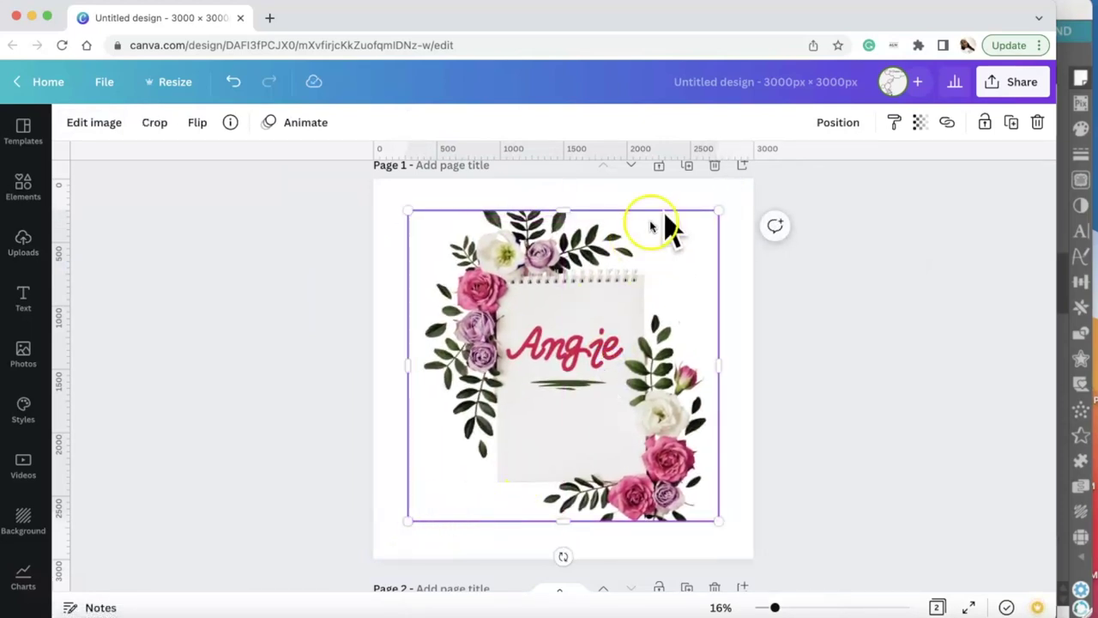
Download only page 1 as a PNG at 3000 × 3000 px with a transparent background.
{"action": "left_click", "coordinate": [1013, 94]}
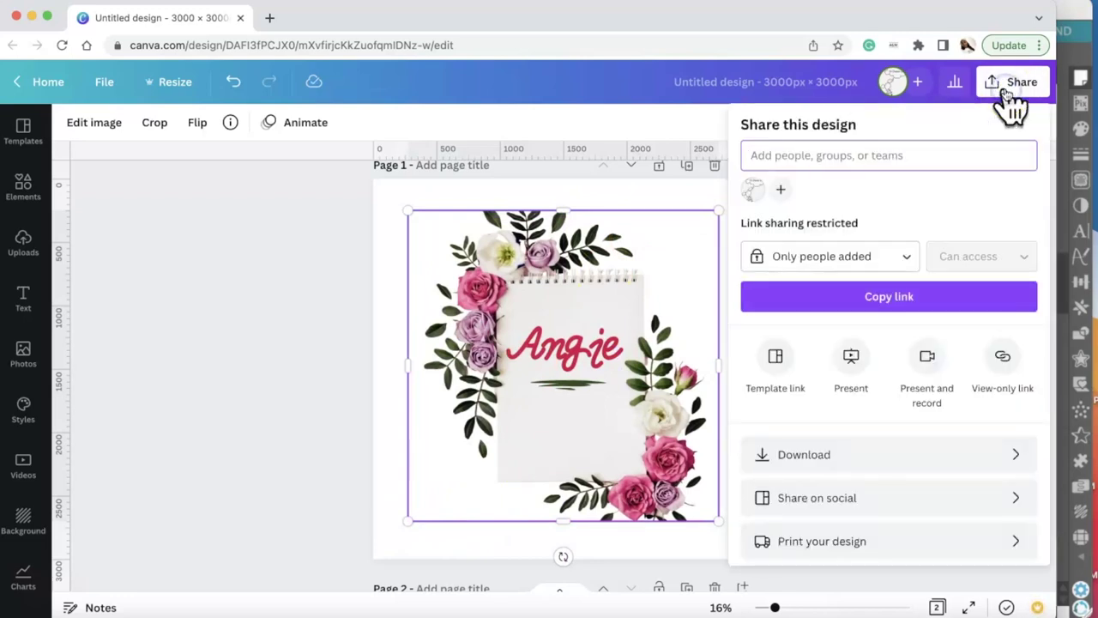
{"action": "left_click", "coordinate": [954, 453]}
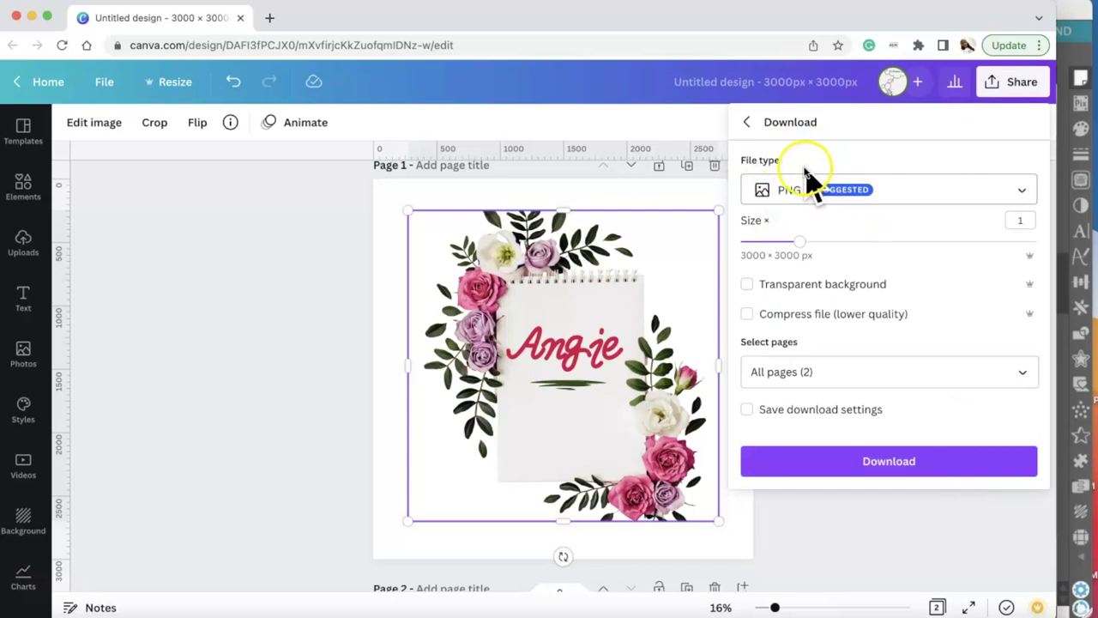
{"action": "left_click", "coordinate": [748, 285]}
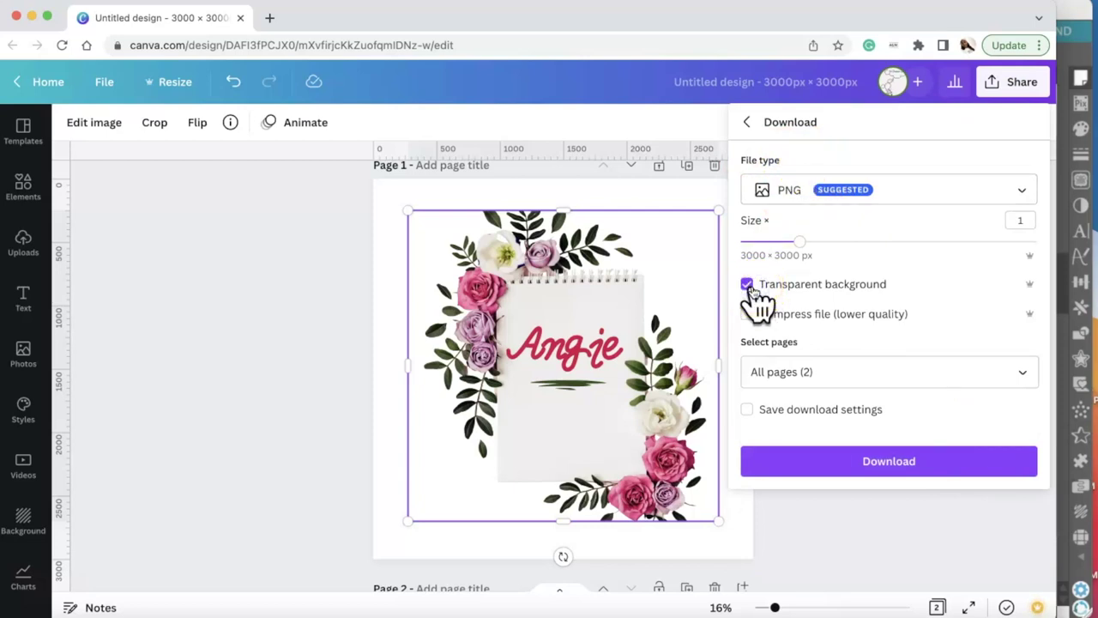
{"action": "left_click", "coordinate": [1020, 372]}
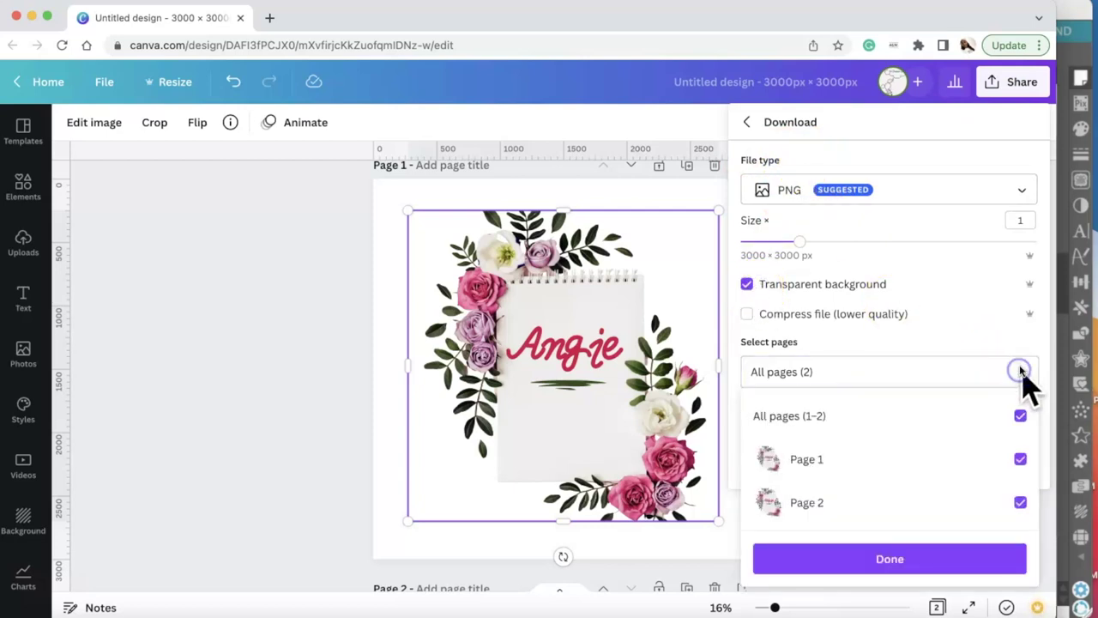
{"action": "left_click", "coordinate": [1020, 502]}
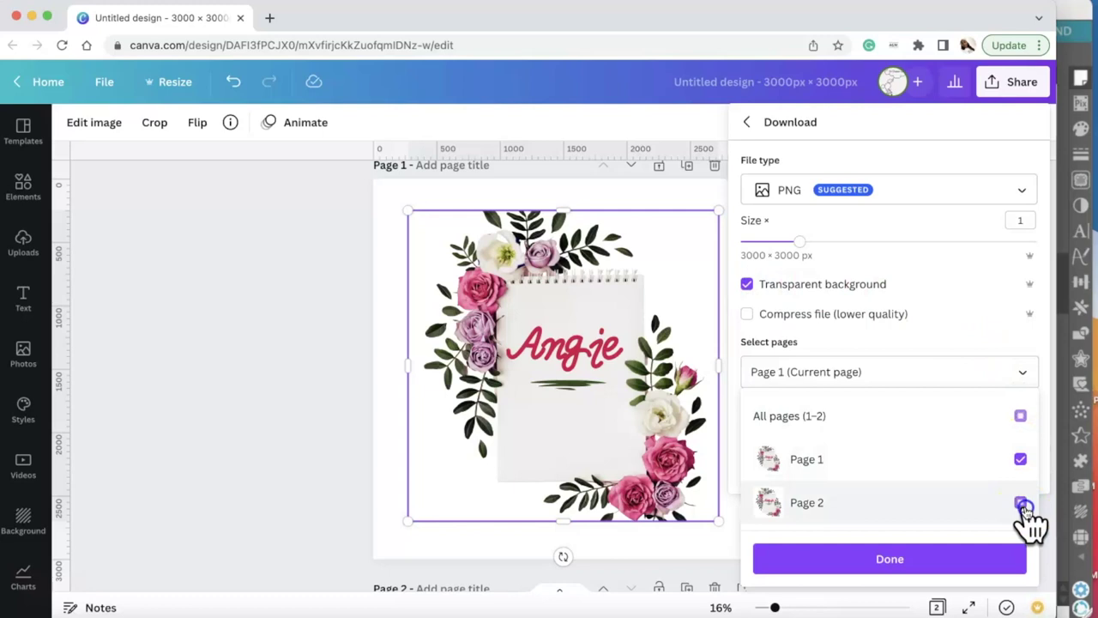
{"action": "left_click", "coordinate": [965, 558]}
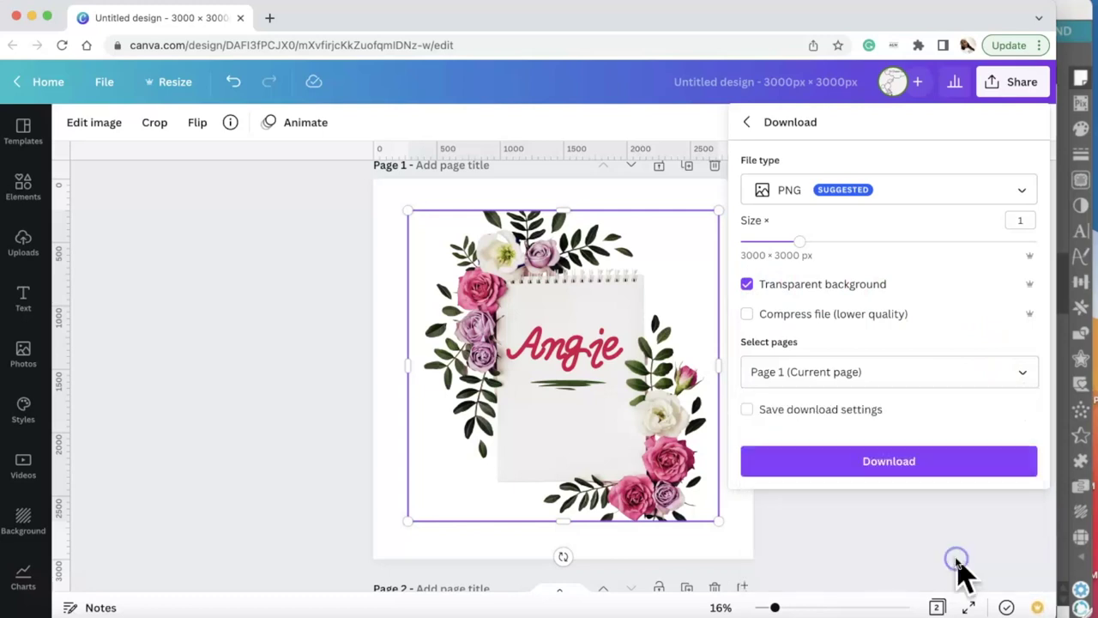
{"action": "left_click", "coordinate": [916, 463]}
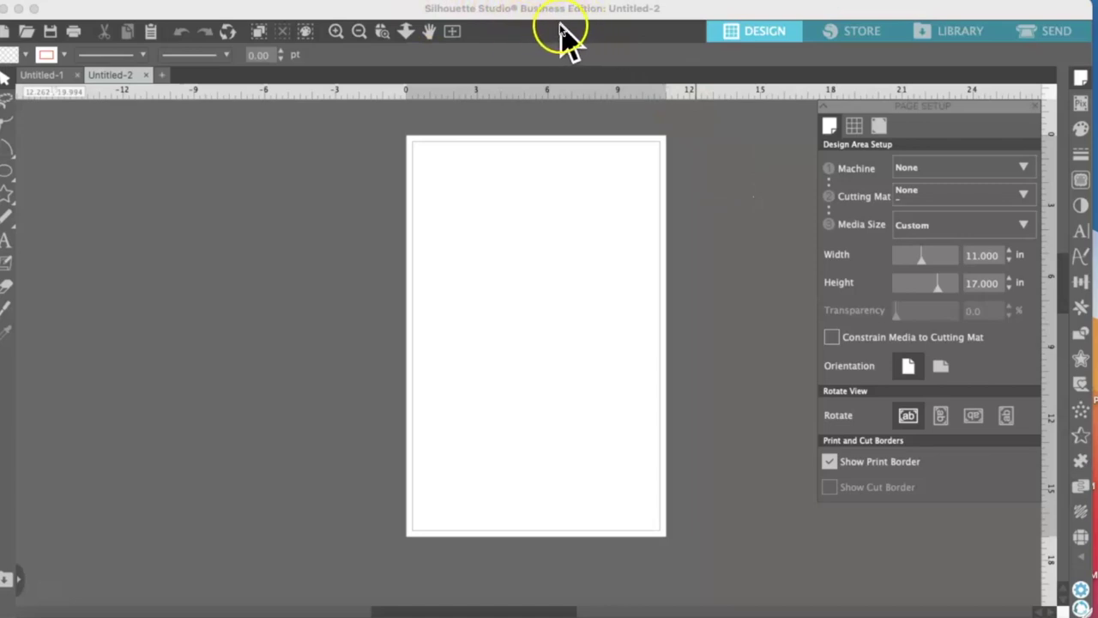
Switch to Silhouette Studio and merge the Aangie image file from the Desktop into the Untitled-2 document.
{"action": "left_click", "coordinate": [96, 1]}
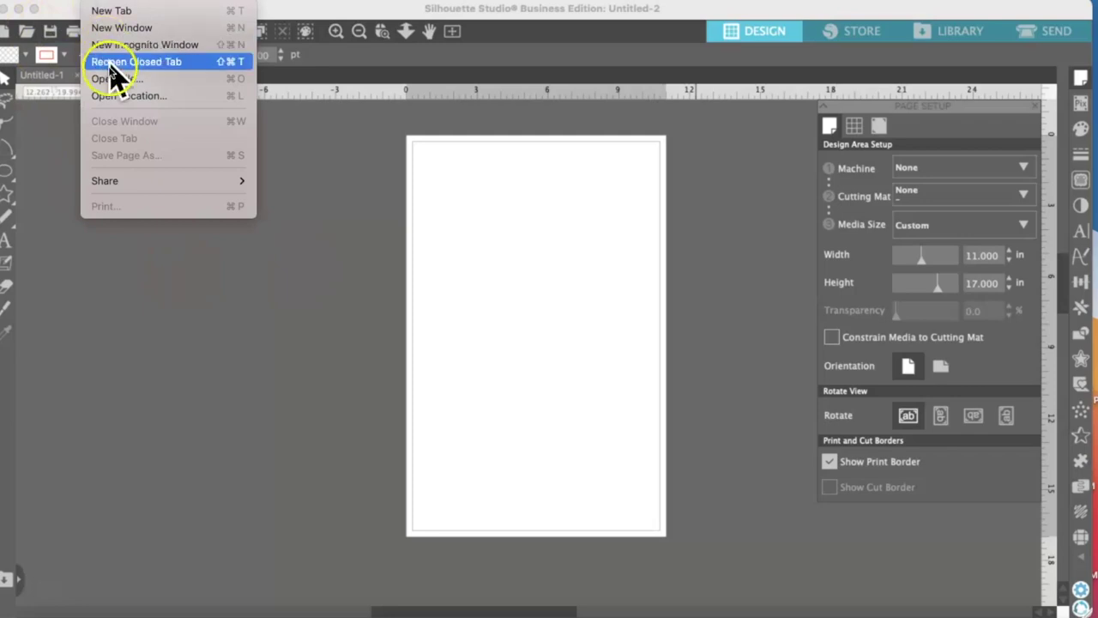
{"action": "left_click", "coordinate": [208, 273]}
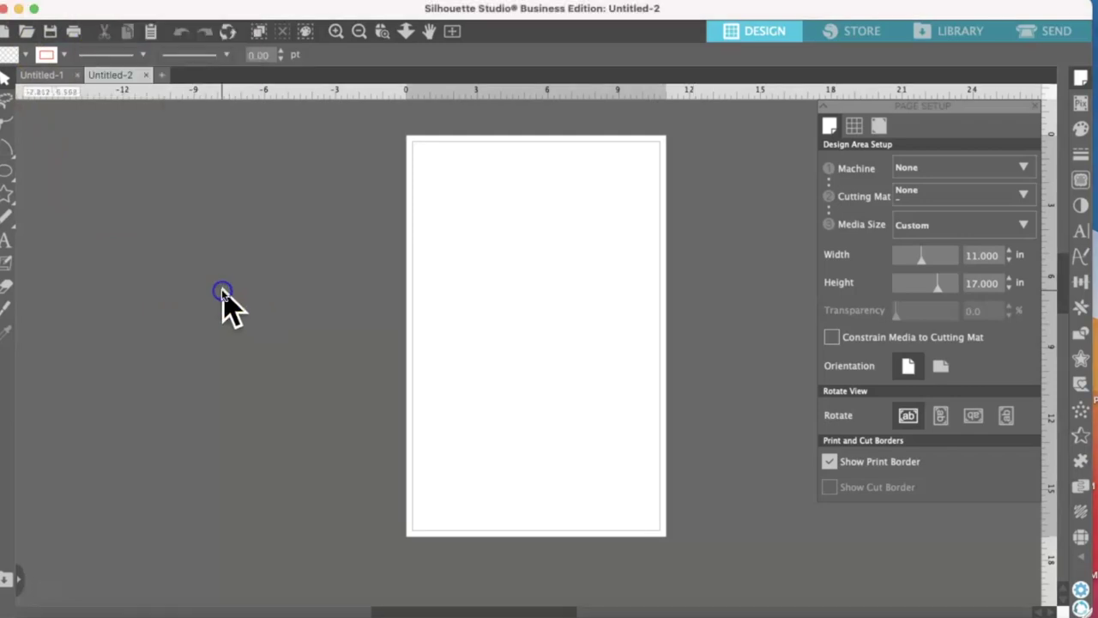
{"action": "left_click", "coordinate": [147, 7]}
{"action": "left_click_drag", "start_coordinate": [148, 7], "coordinate": [156, 100]}
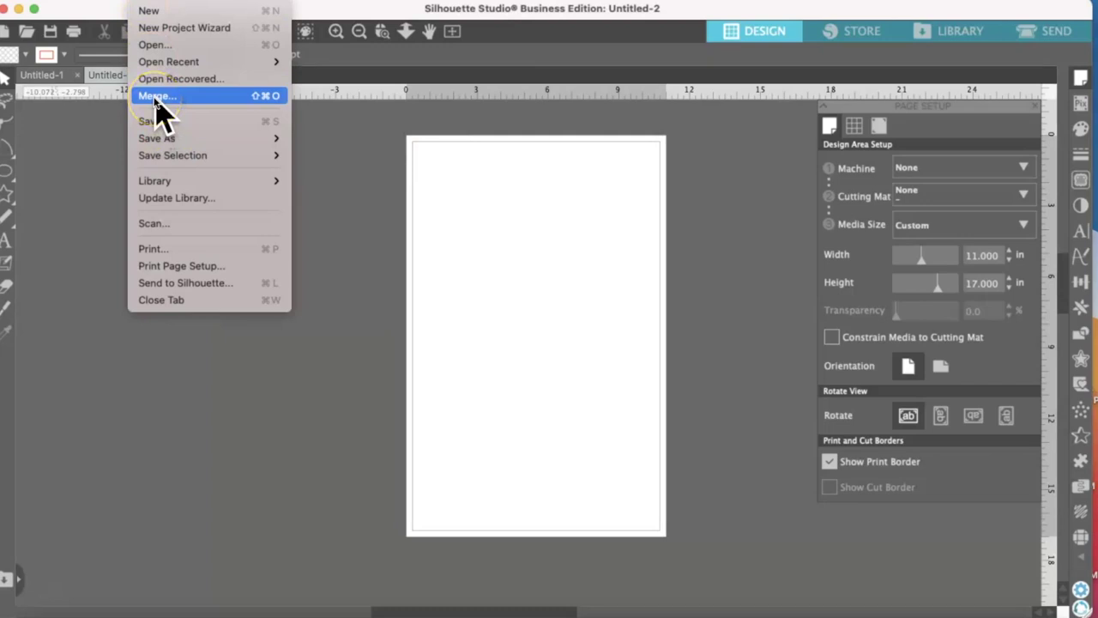
{"action": "left_click", "coordinate": [158, 98]}
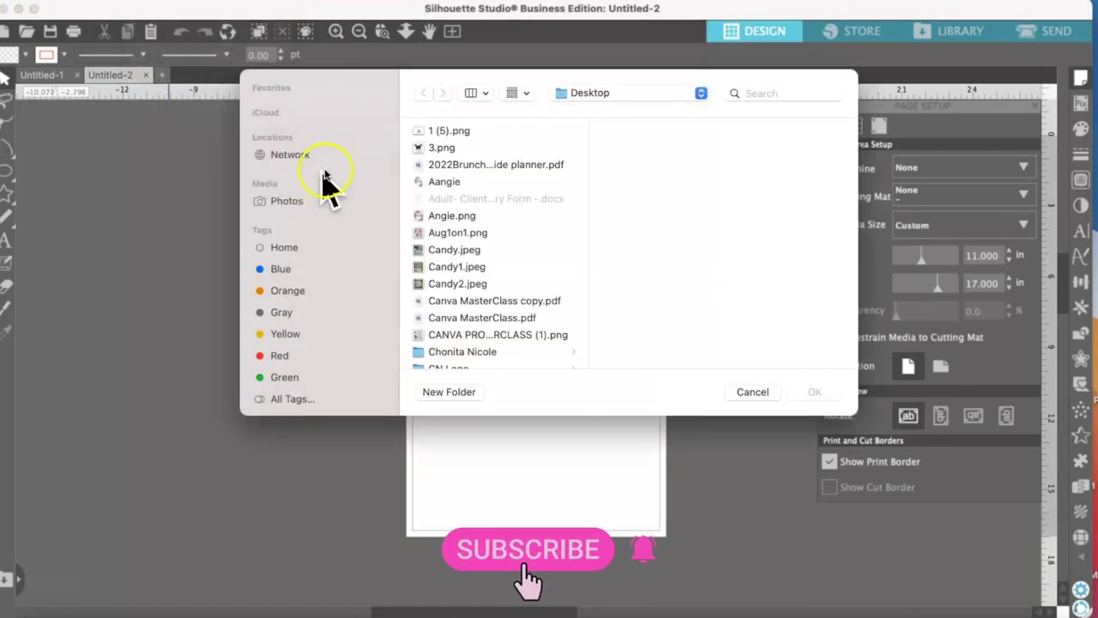
{"action": "left_click", "coordinate": [478, 182]}
{"action": "left_click", "coordinate": [811, 392]}
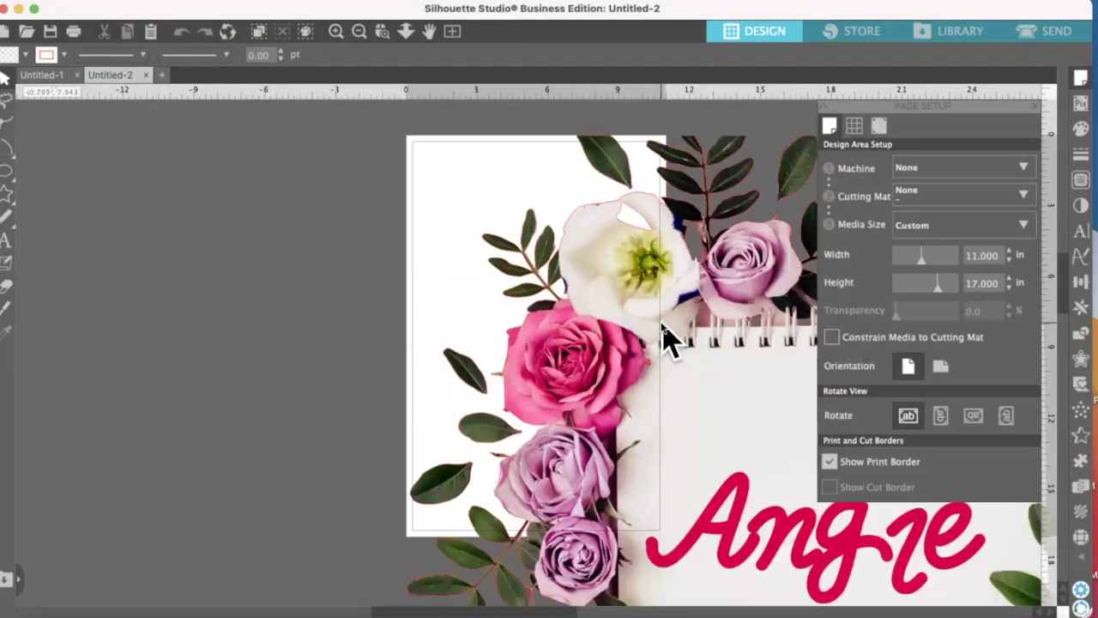
Move the oversized merged image until its corner is reachable and scale it down to about 19.1 by 21.1 in.
{"action": "left_click_drag", "start_coordinate": [549, 276], "coordinate": [25, 182]}
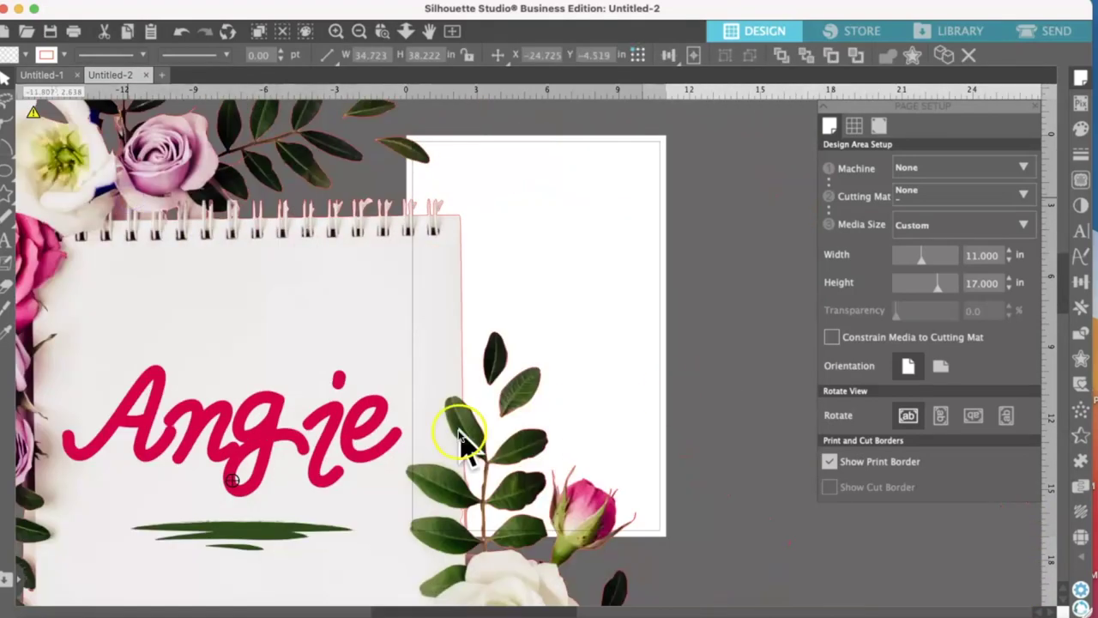
{"action": "left_click_drag", "start_coordinate": [496, 150], "coordinate": [584, 227]}
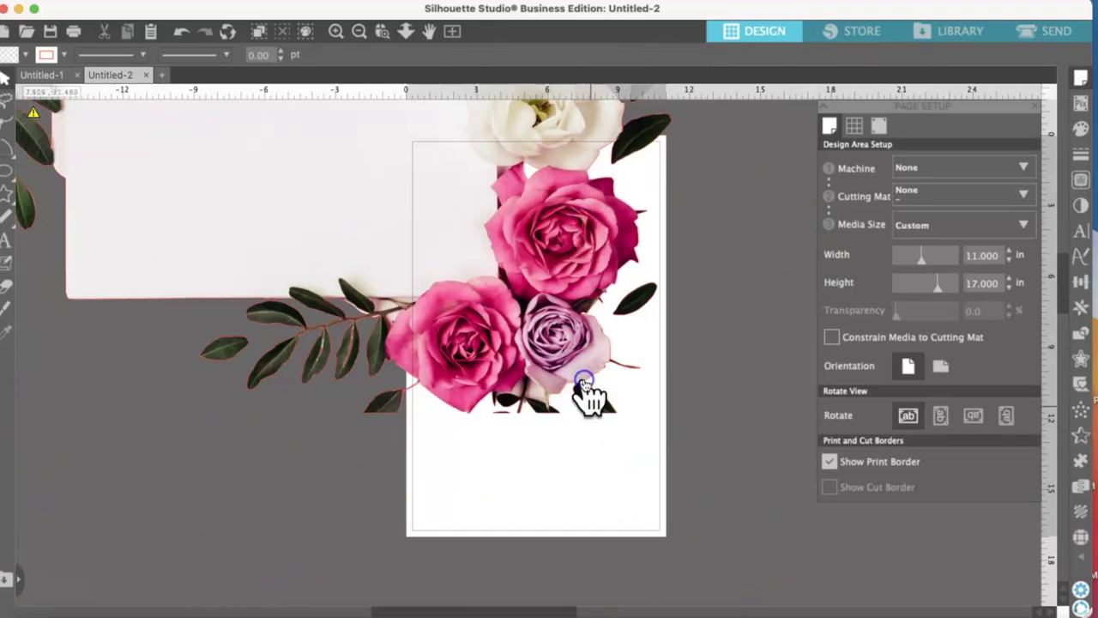
{"action": "left_click", "coordinate": [401, 426]}
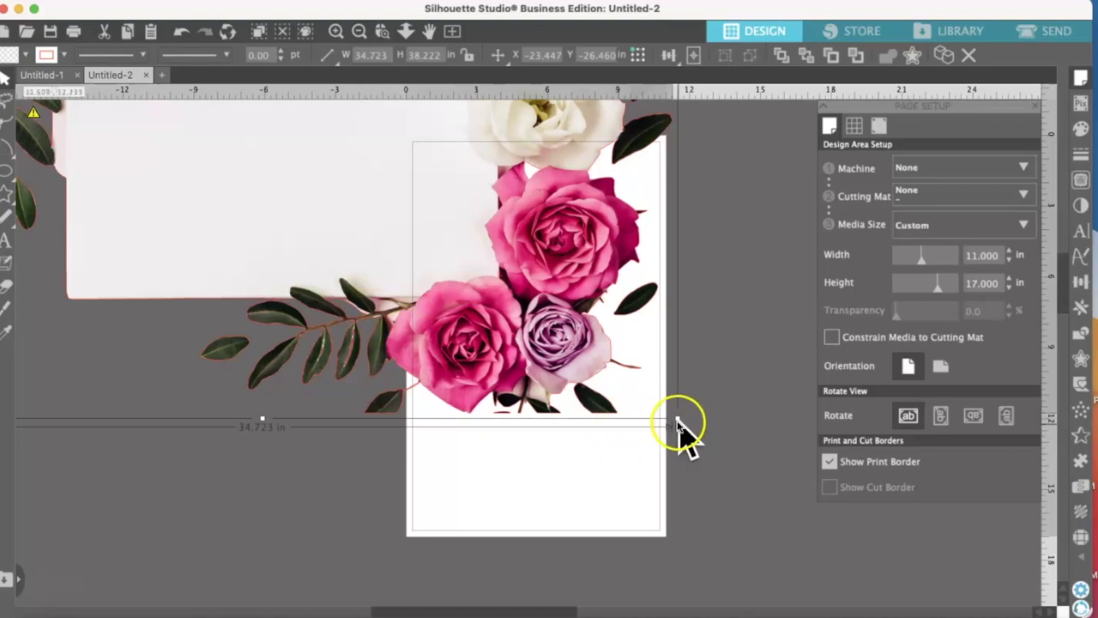
{"action": "left_click_drag", "start_coordinate": [452, 247], "coordinate": [273, 199]}
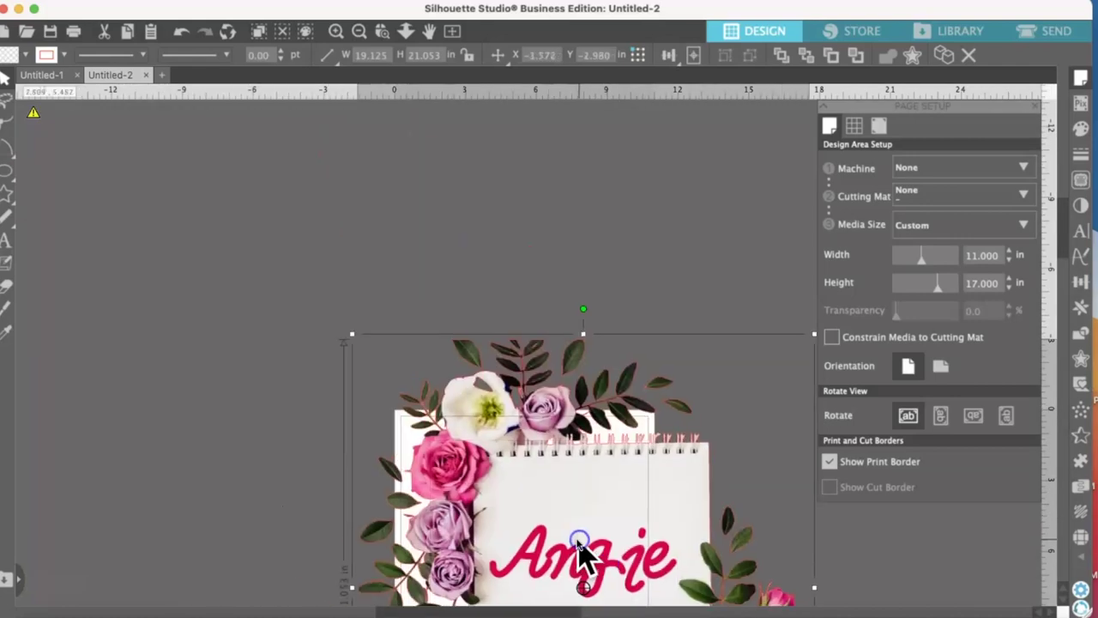
Scale the floral notepad image down to about 5.9 by 6.5 in so that it fits inside the page.
{"action": "scroll", "coordinate": [525, 403], "scroll_direction": "down", "scroll_amount": 3}
{"action": "scroll", "coordinate": [525, 403], "scroll_direction": "down", "scroll_amount": 3}
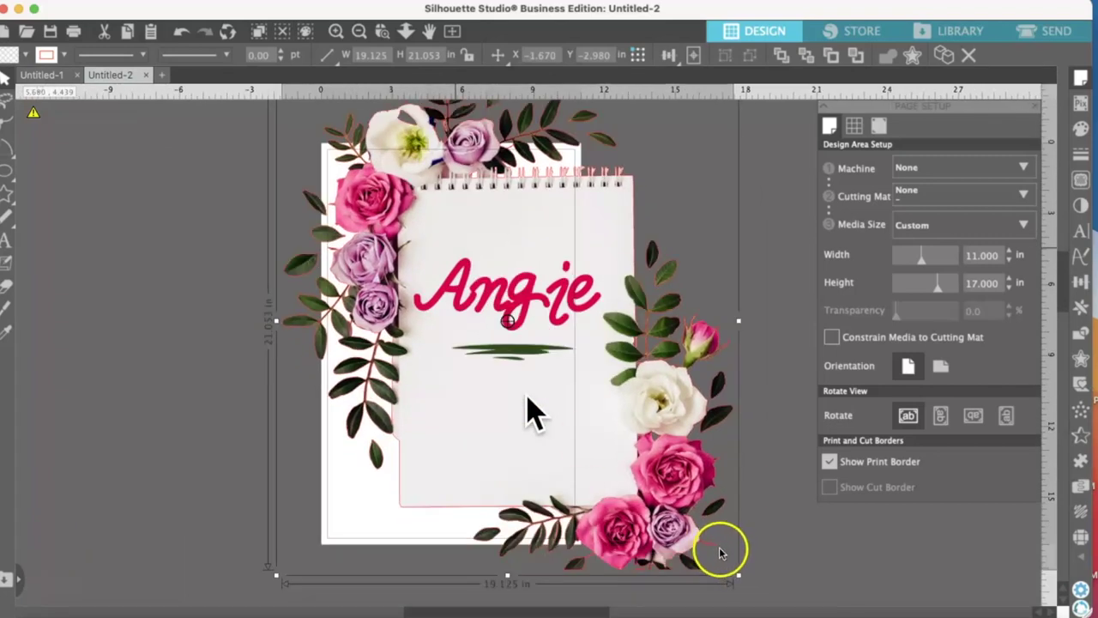
{"action": "scroll", "coordinate": [718, 545], "scroll_direction": "down", "scroll_amount": 3}
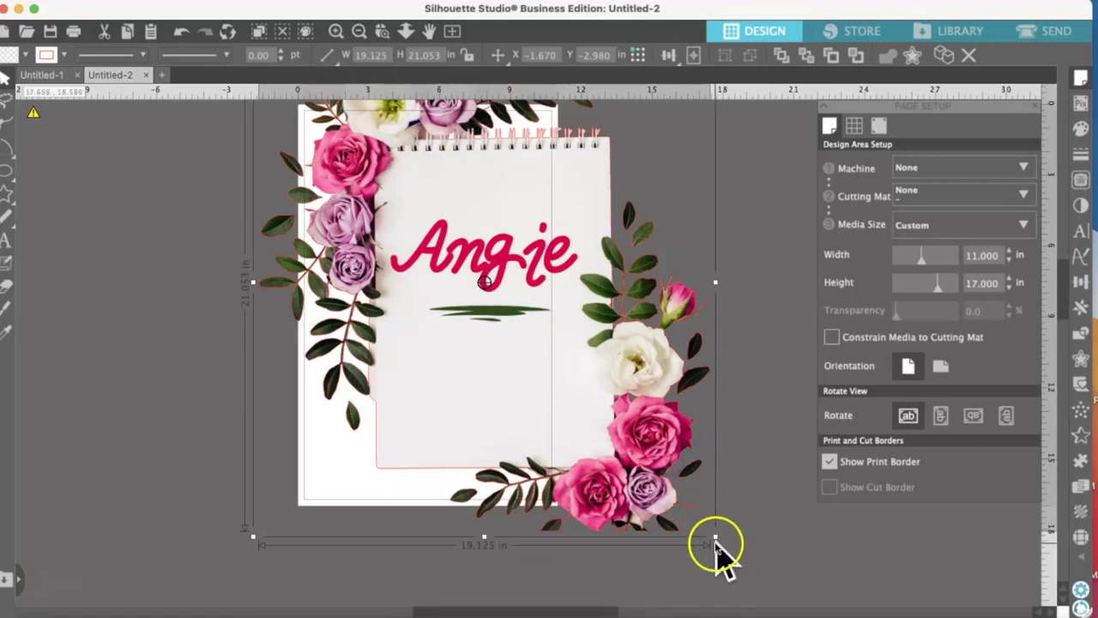
{"action": "left_click_drag", "start_coordinate": [711, 535], "coordinate": [436, 307]}
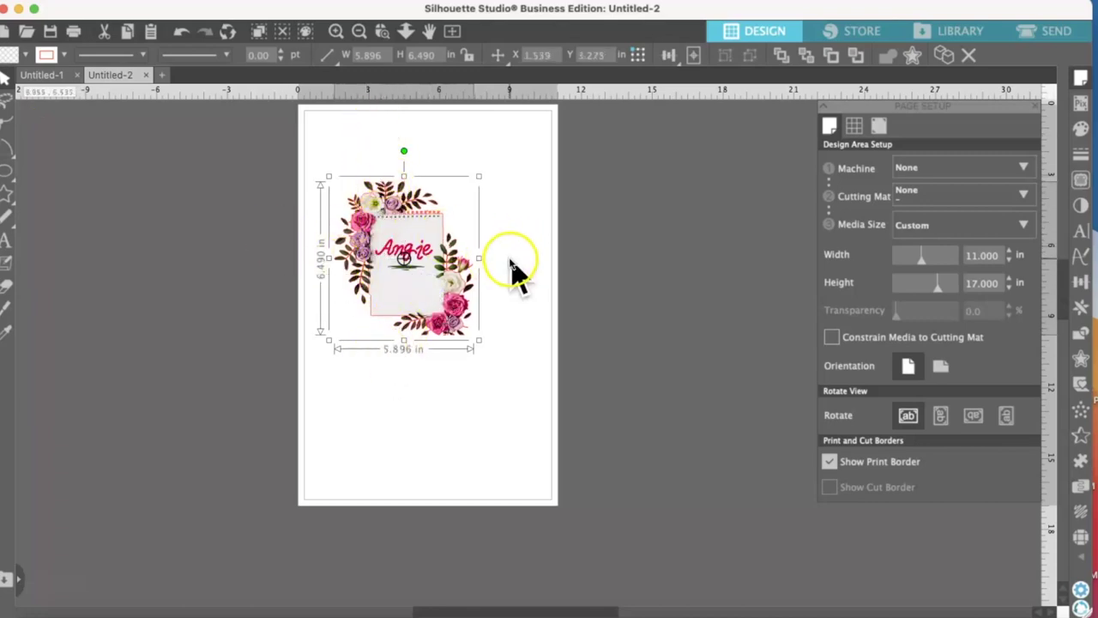
Scale the image down to about 2.87 by 3.16 in and place it in the page's upper-left corner.
{"action": "left_click", "coordinate": [479, 340]}
{"action": "left_click_drag", "start_coordinate": [479, 340], "coordinate": [429, 252]}
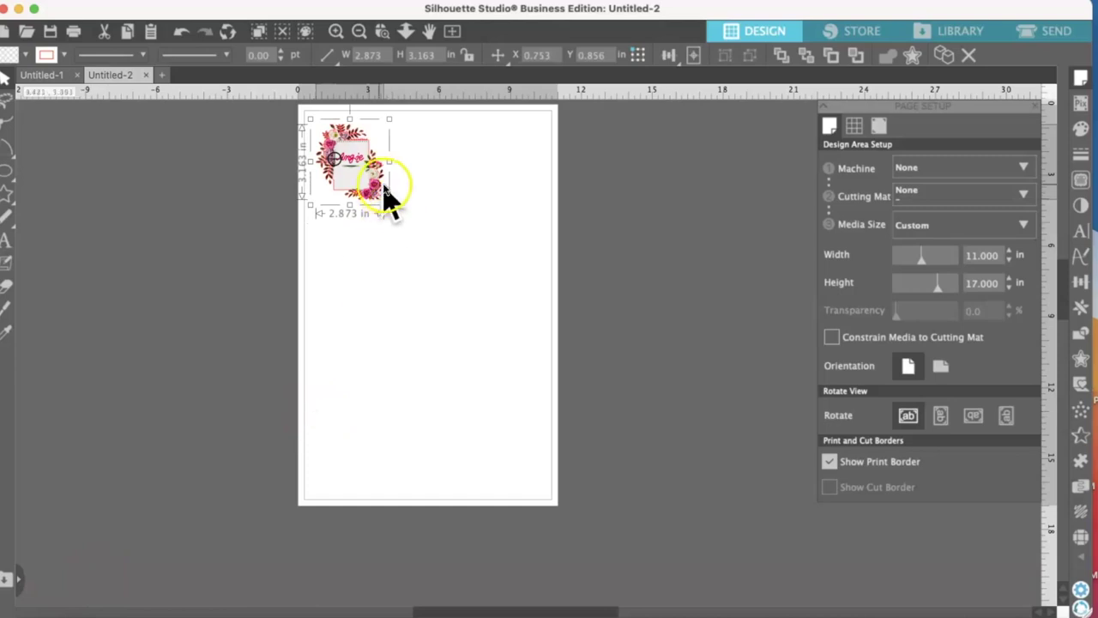
{"action": "left_click", "coordinate": [426, 191]}
{"action": "left_click", "coordinate": [363, 176]}
{"action": "left_click_drag", "start_coordinate": [362, 177], "coordinate": [358, 158]}
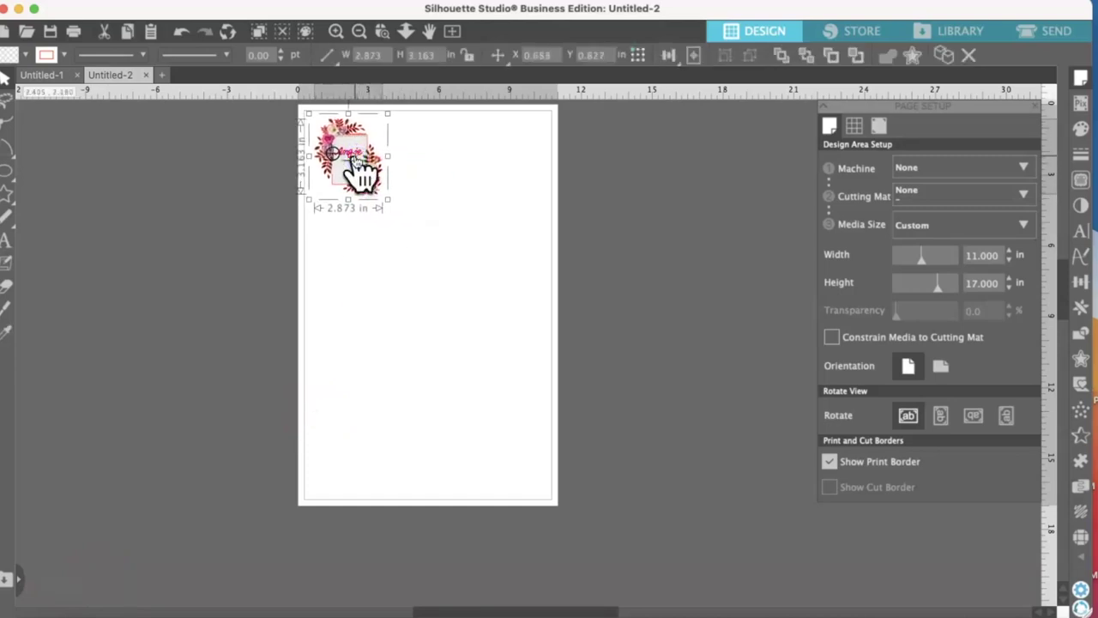
Duplicate the floral notepad image twice and place the copies beside it to form a row of three across the page top.
{"action": "key", "text": "super+d"}
{"action": "left_click_drag", "start_coordinate": [380, 154], "coordinate": [405, 133]}
{"action": "key", "text": "super+d"}
{"action": "left_click_drag", "start_coordinate": [467, 241], "coordinate": [515, 177]}
Select all three images and duplicate the row three times down the page, filling it with four evenly spaced rows.
{"action": "left_click", "coordinate": [429, 176]}
{"action": "left_click", "coordinate": [361, 176]}
{"action": "left_click", "coordinate": [446, 171], "text": "shift"}
{"action": "left_click", "coordinate": [525, 165], "text": "shift"}
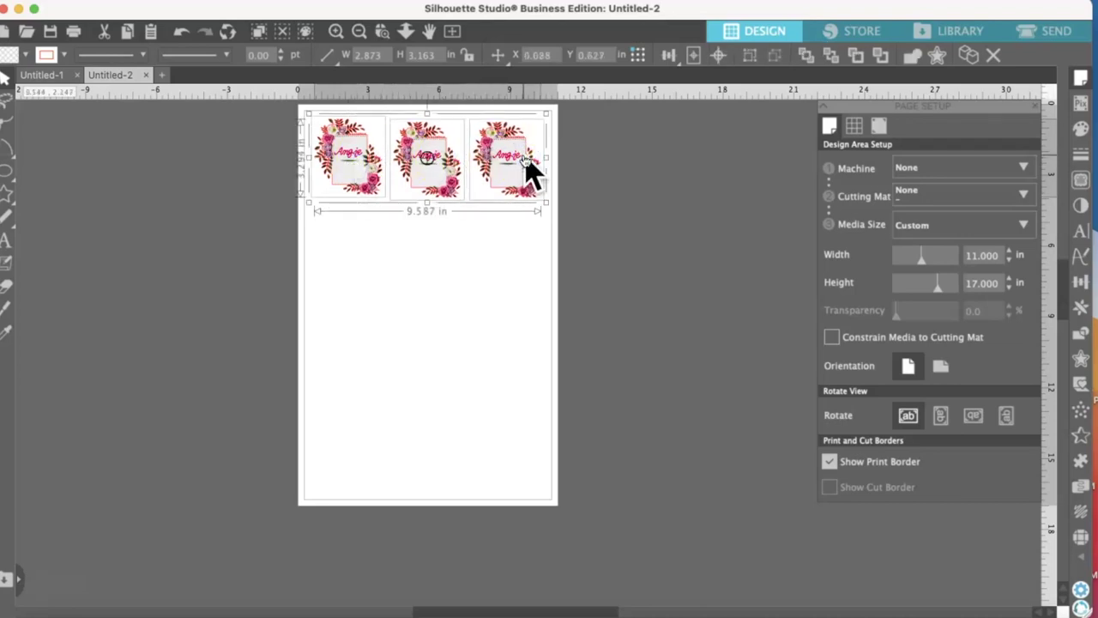
{"action": "key", "text": "super+d"}
{"action": "left_click_drag", "start_coordinate": [525, 168], "coordinate": [494, 350]}
{"action": "key", "text": "super+d"}
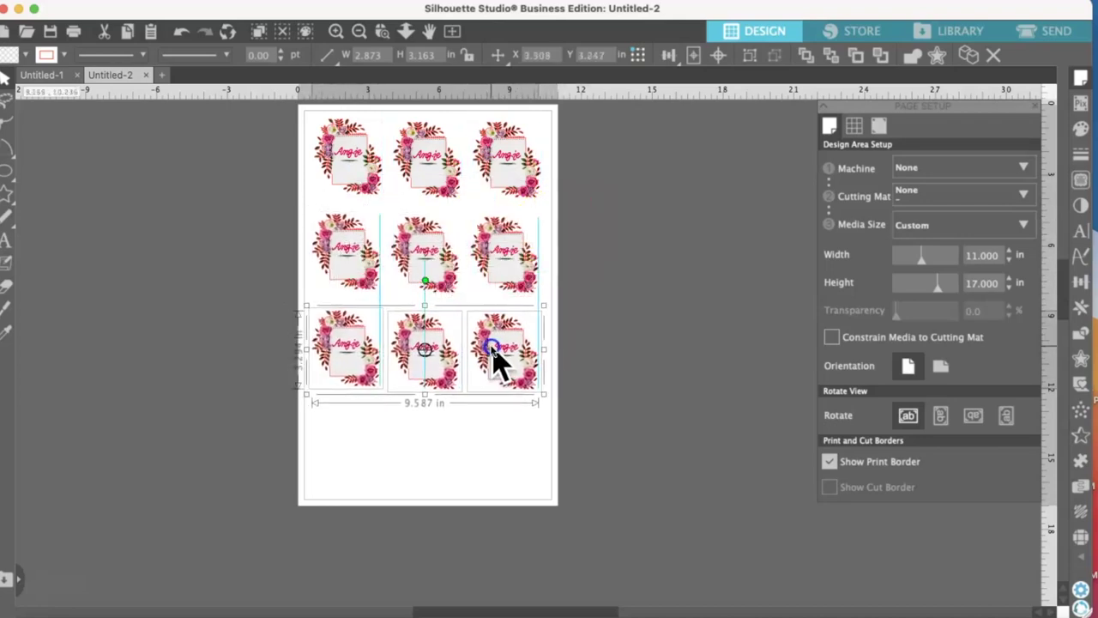
{"action": "key", "text": "super+d"}
{"action": "left_click_drag", "start_coordinate": [588, 275], "coordinate": [502, 466]}
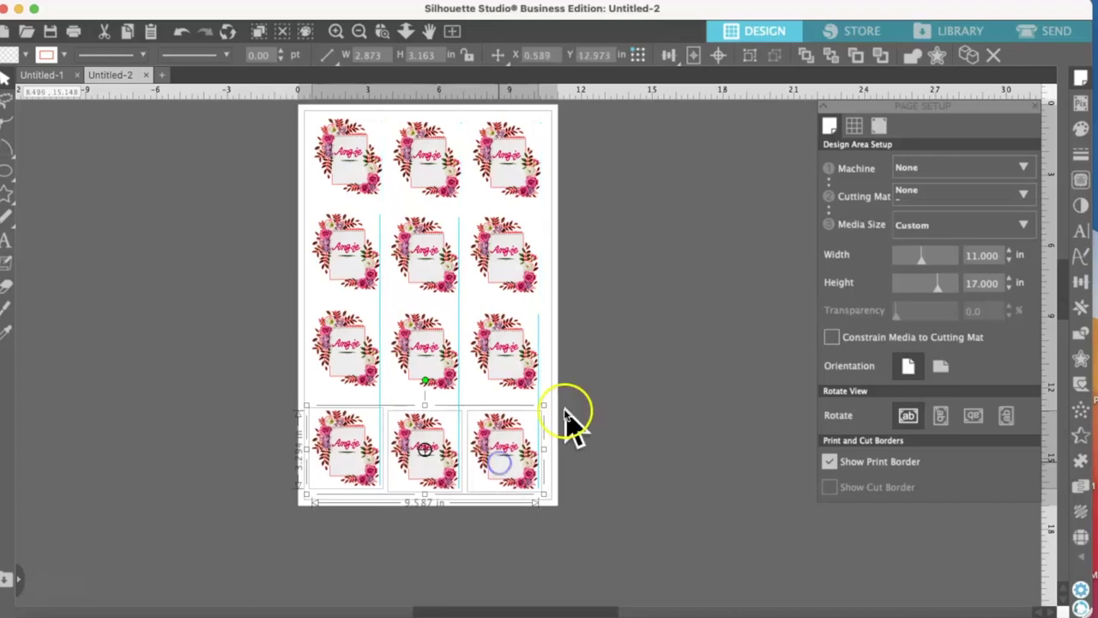
{"action": "left_click", "coordinate": [608, 388]}
{"action": "scroll", "coordinate": [607, 387], "scroll_direction": "up", "scroll_amount": 1}
{"action": "left_click", "coordinate": [593, 216]}
{"action": "left_click", "coordinate": [561, 439]}
{"action": "left_click", "coordinate": [568, 176]}
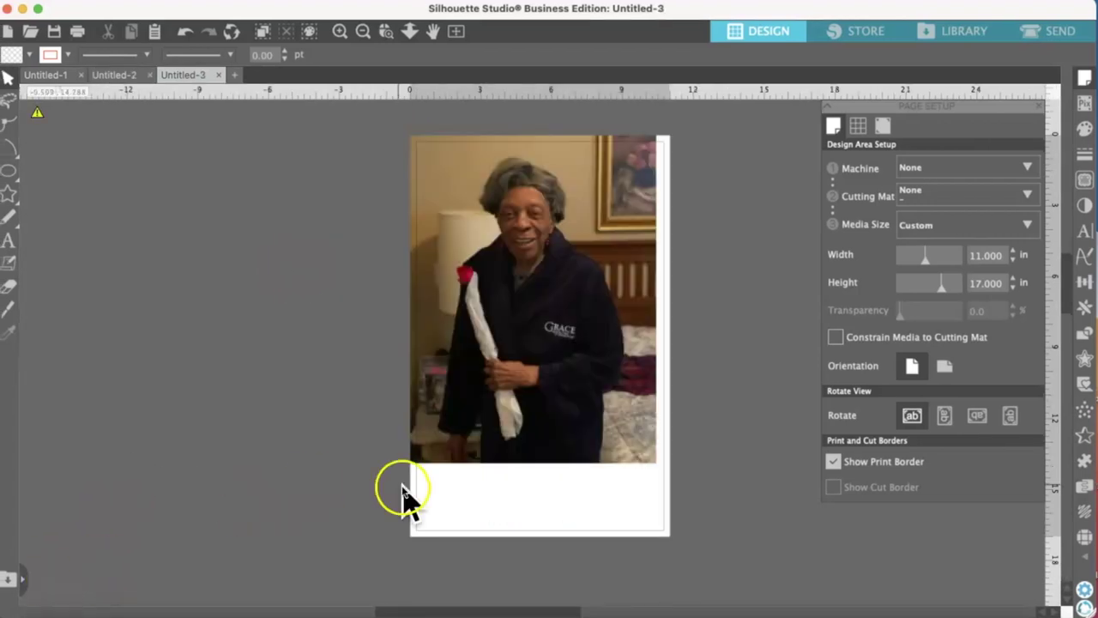
Place the photo inside the page's upper-left margins and scale it down in stages, first to about 5.36 by 7.15 in.
{"action": "left_click", "coordinate": [644, 399]}
{"action": "left_click_drag", "start_coordinate": [660, 468], "coordinate": [541, 307]}
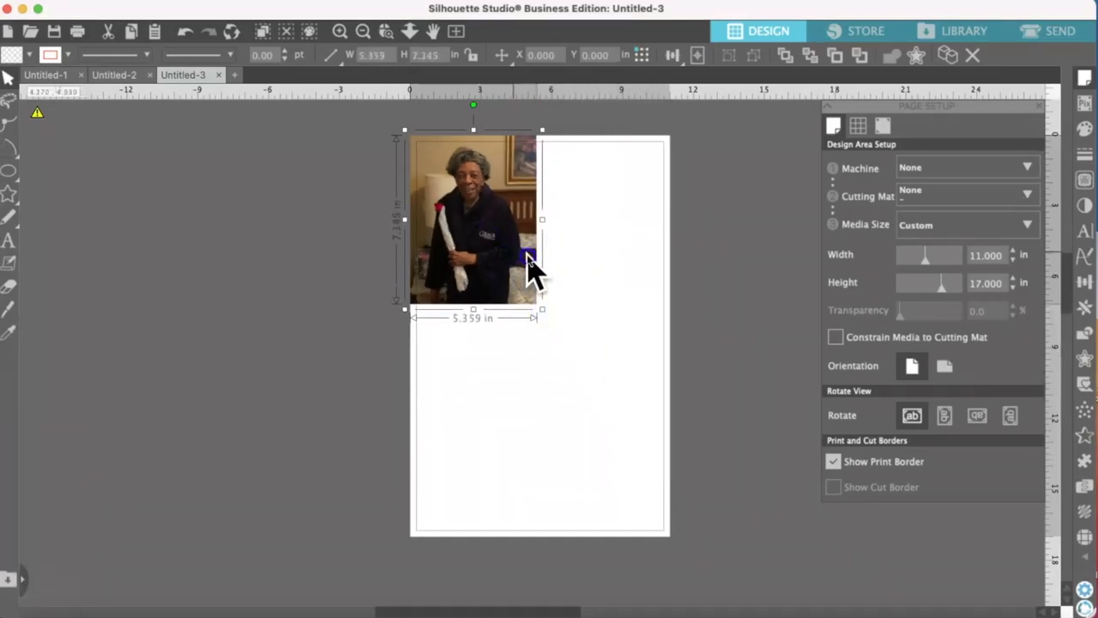
{"action": "left_click_drag", "start_coordinate": [490, 229], "coordinate": [513, 251]}
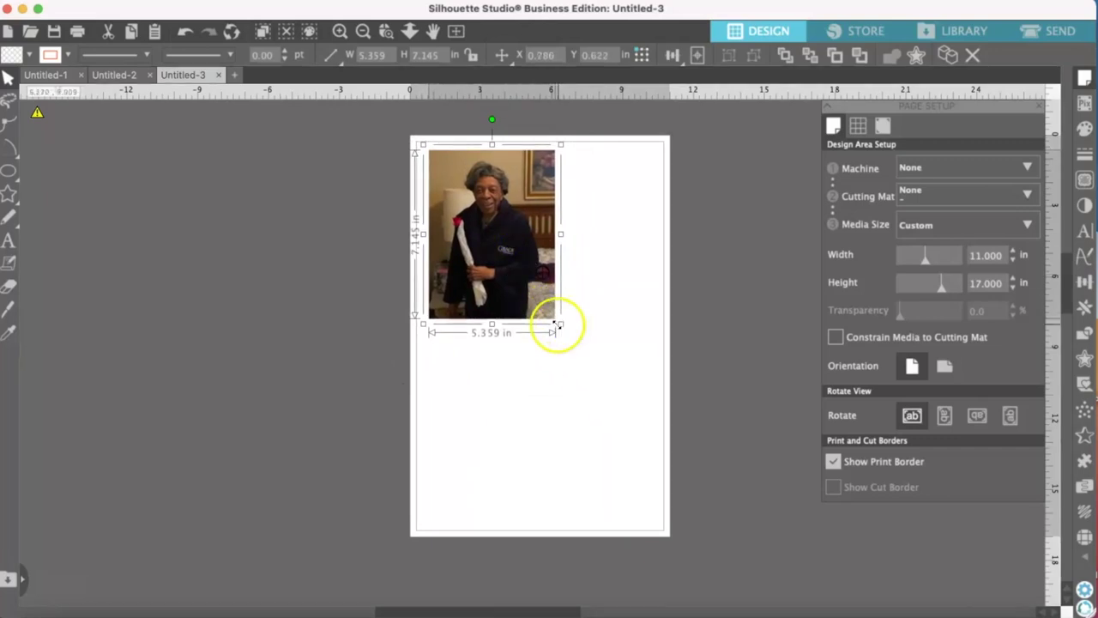
{"action": "left_click_drag", "start_coordinate": [558, 324], "coordinate": [492, 238]}
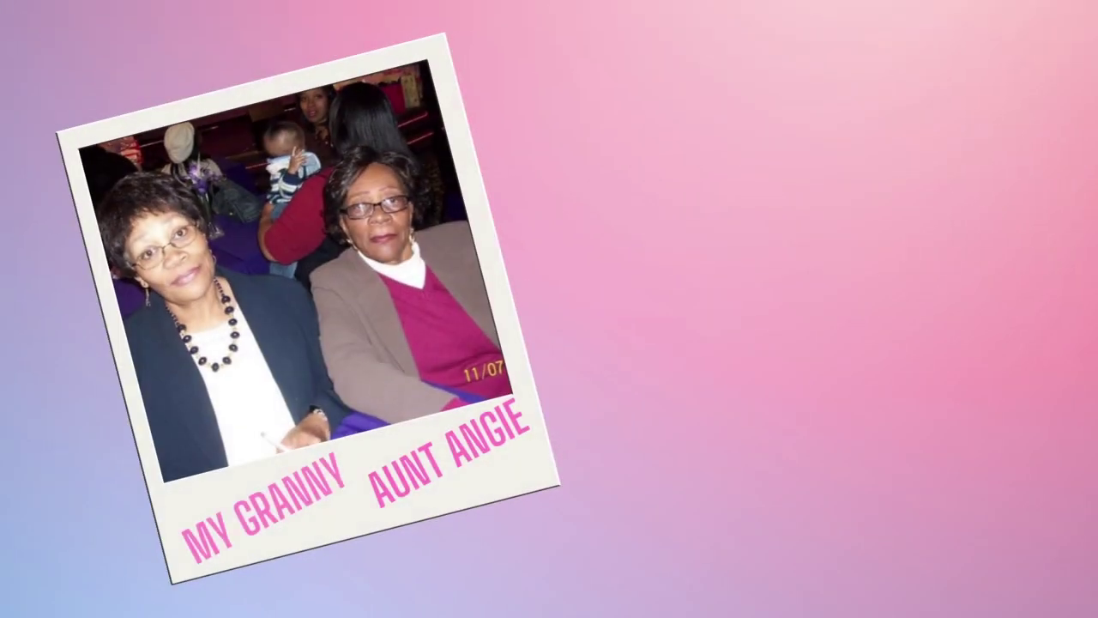